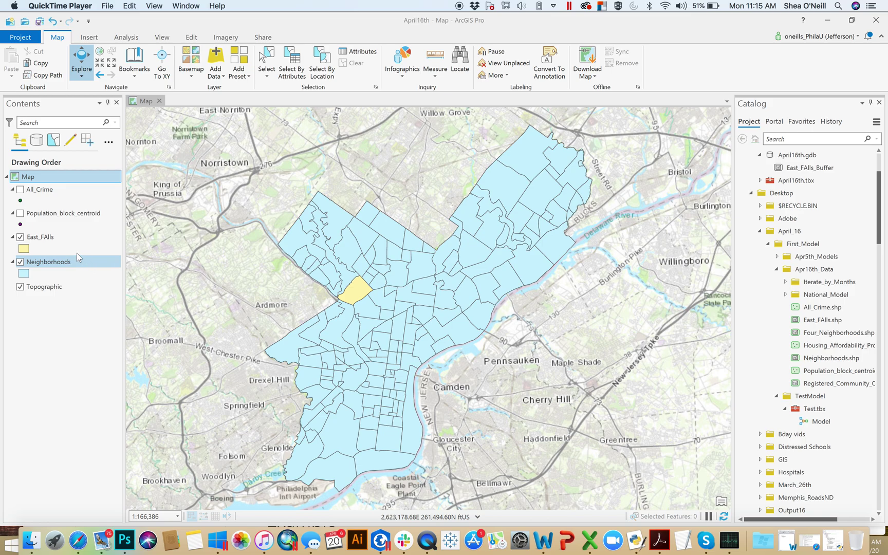
- Bring the ArcGIS Pro window with the April16th project in front of QuickTime Player
click(22, 264)
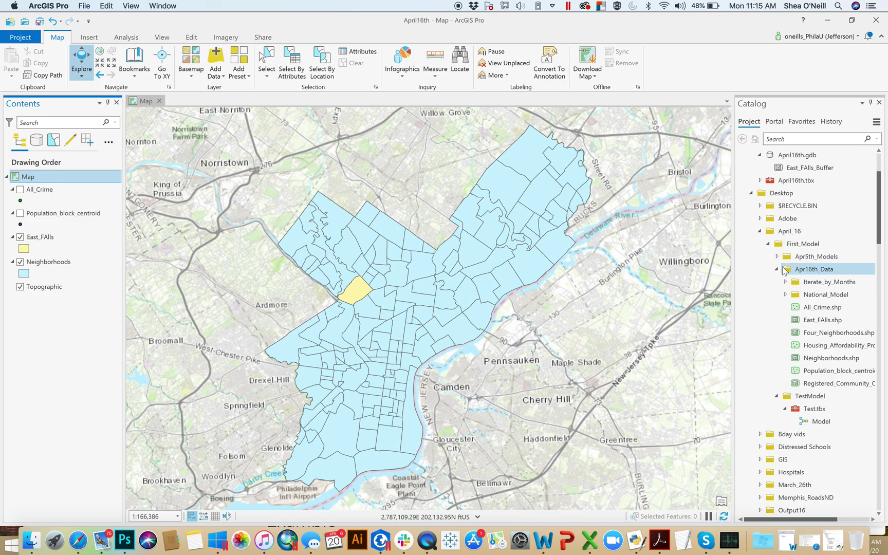
- Collapse the Apr16th_Data, Test.tbx and TestModel entries in Catalog and select the April_16 folder
click(778, 269)
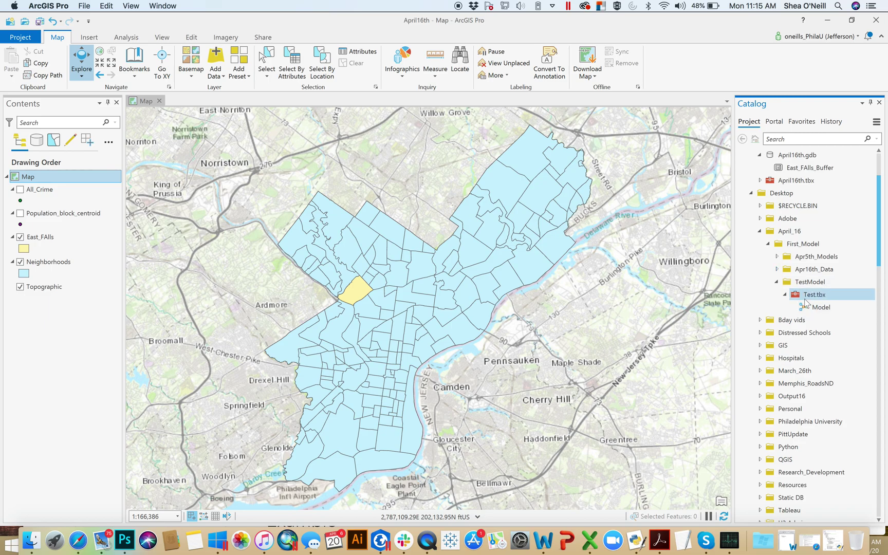
click(786, 295)
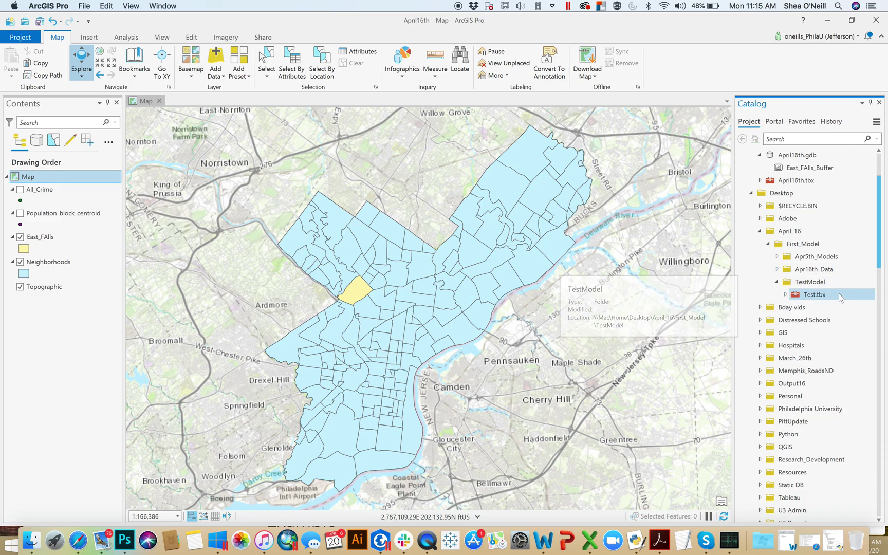
click(779, 282)
click(790, 234)
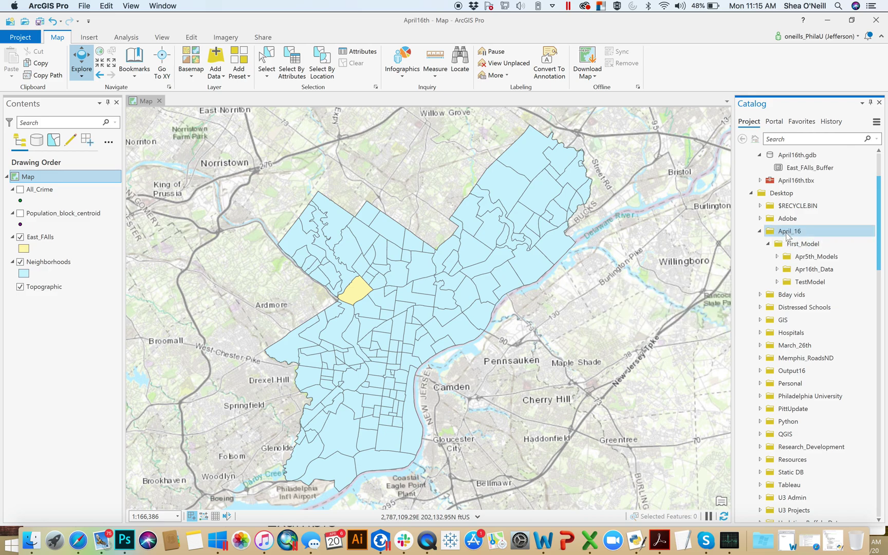
right_click(787, 235)
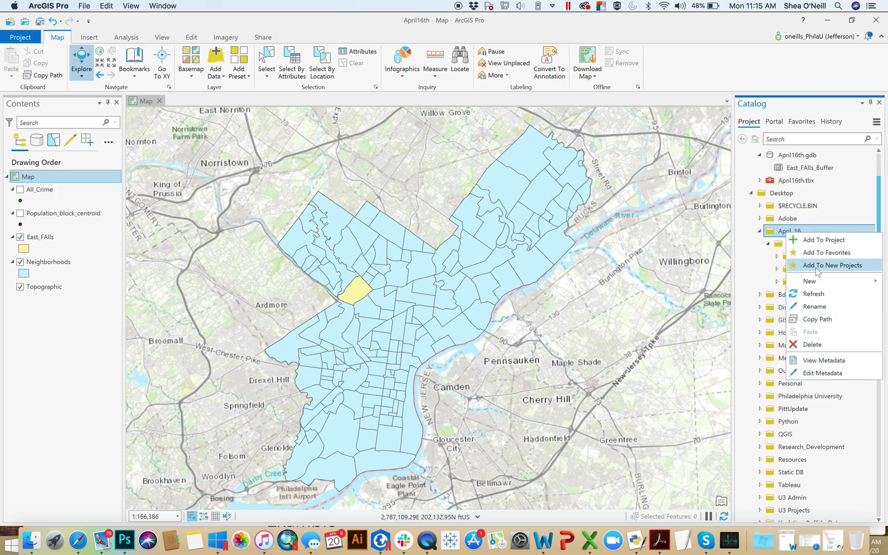
mouse_move(815, 281)
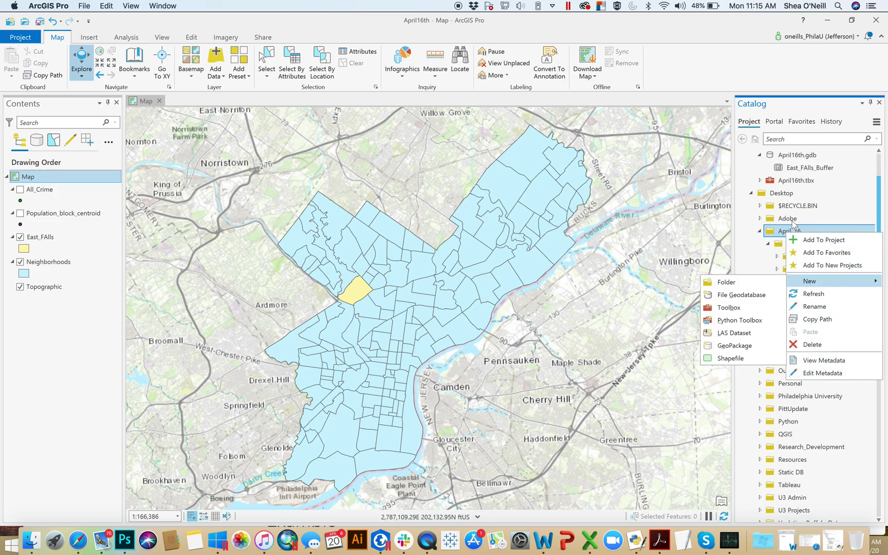
click(789, 220)
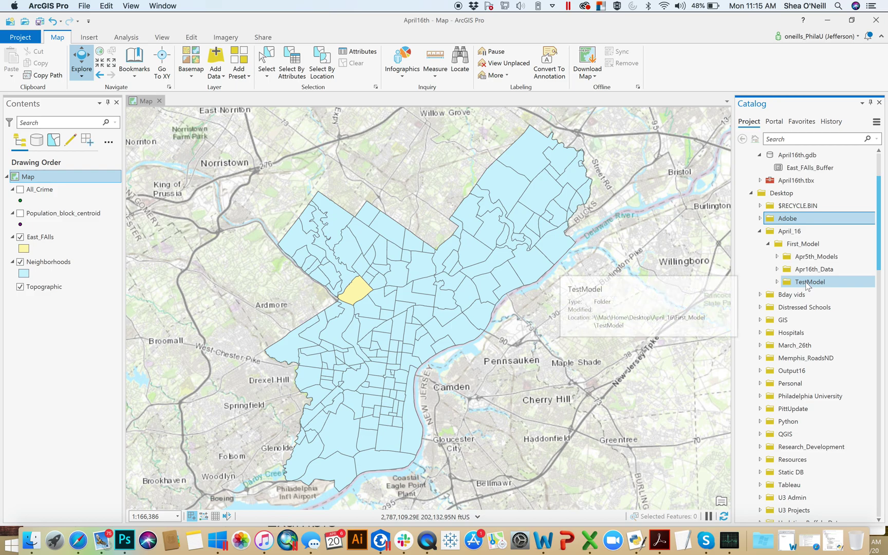
- Add a new toolbox to the TestModel folder and name it Apr16Tools
right_click(808, 287)
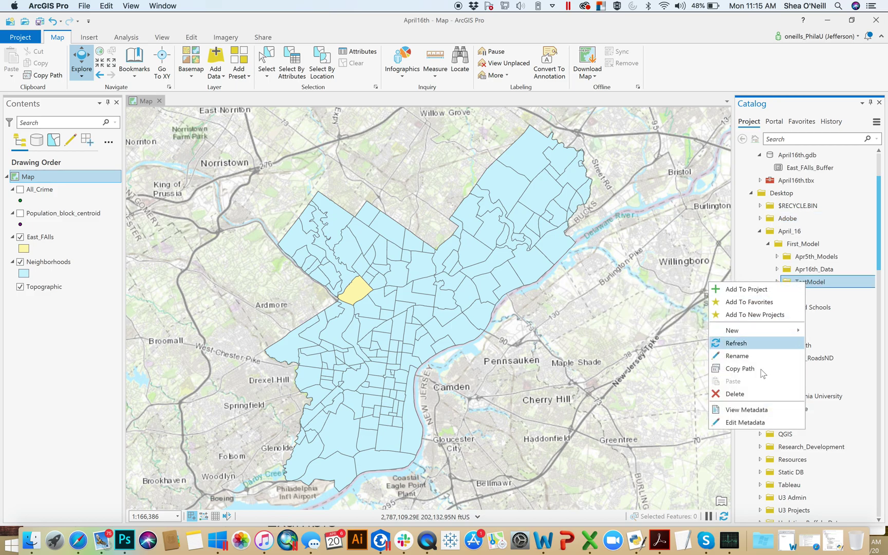
mouse_move(761, 331)
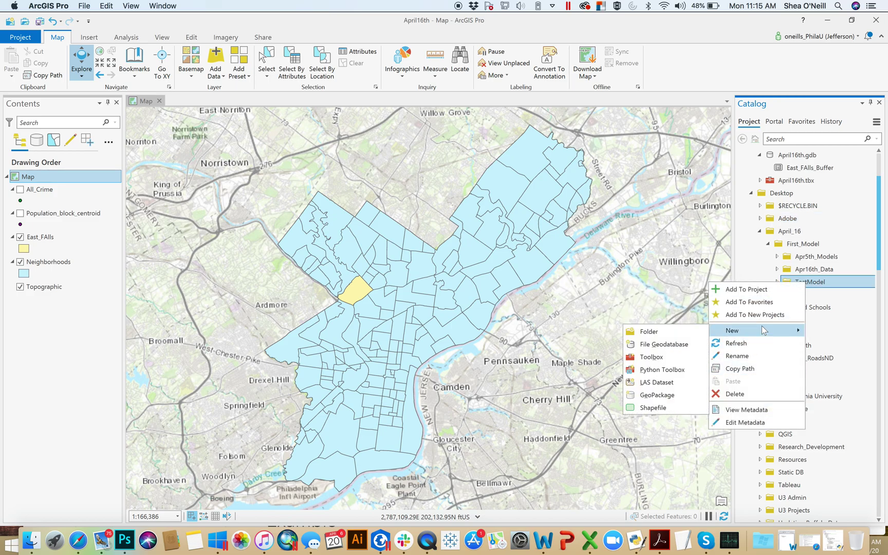
click(677, 358)
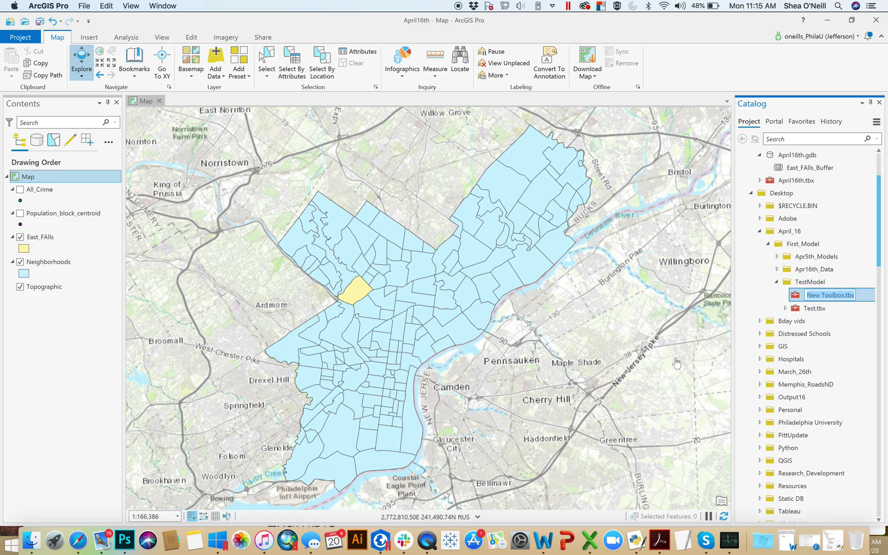
text(Apr)
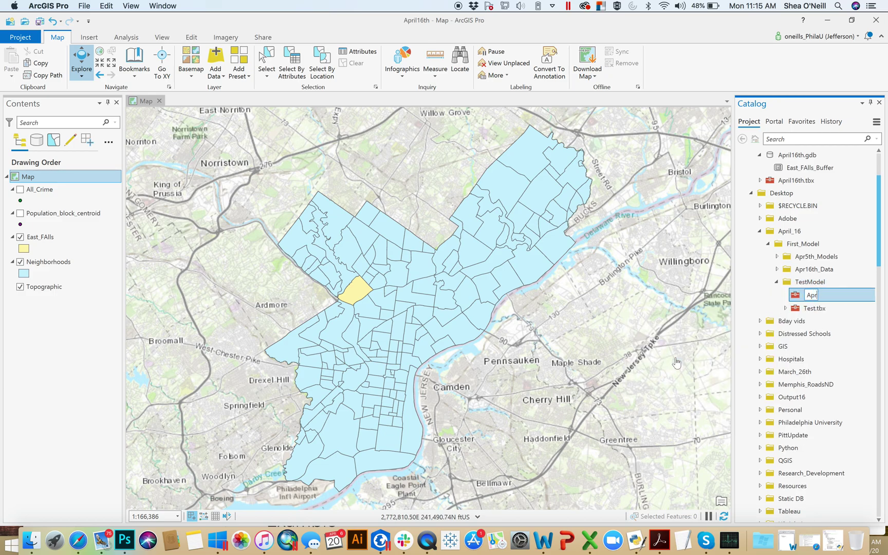
text(16Test)
key(BackSpace)
key(BackSpace)
key(BackSpace)
text(est)
key(Return)
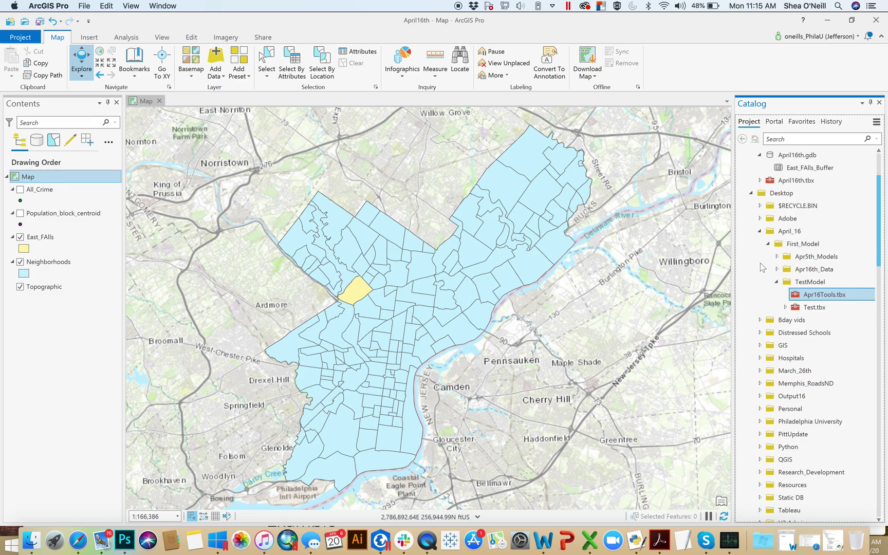
- Create a new model named Model inside Apr16Tools.tbx
right_click(819, 299)
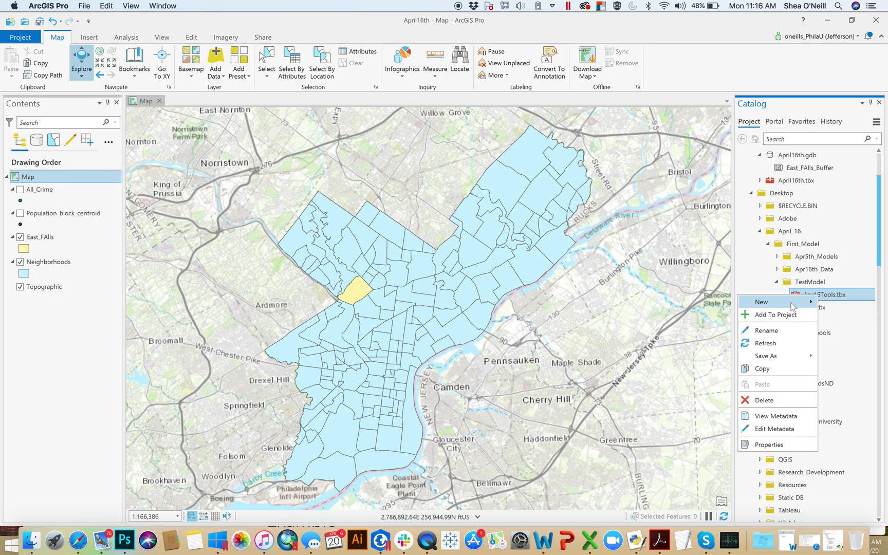
mouse_move(794, 304)
click(837, 307)
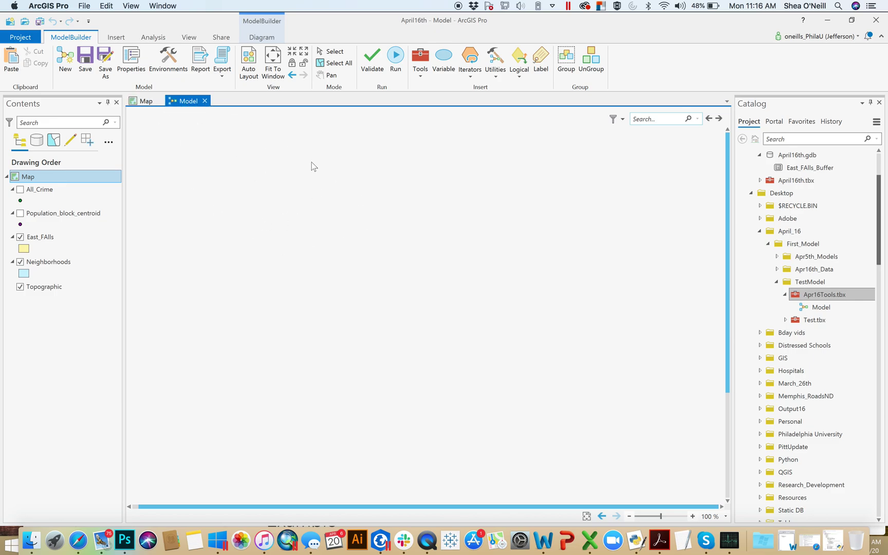
- Undock the model view into a floating window and shrink it to reveal more map
drag(187, 100, 203, 172)
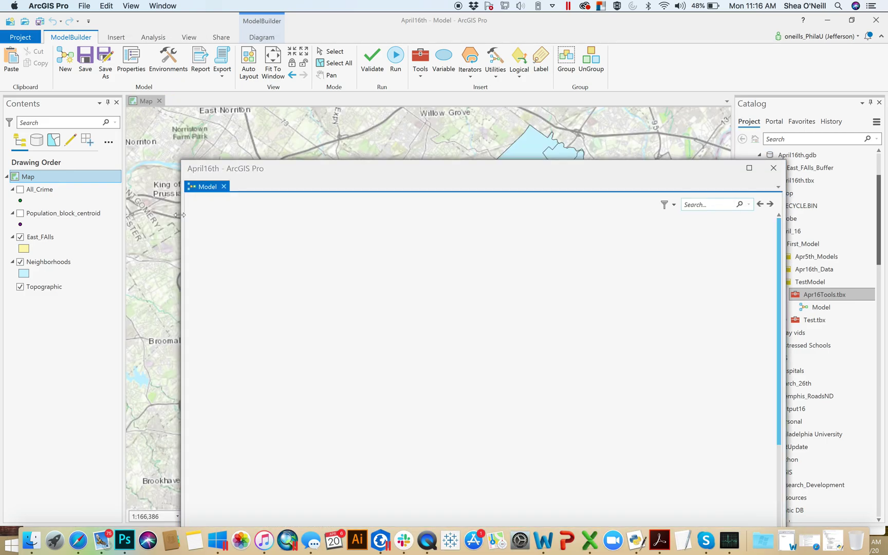
drag(314, 219, 354, 219)
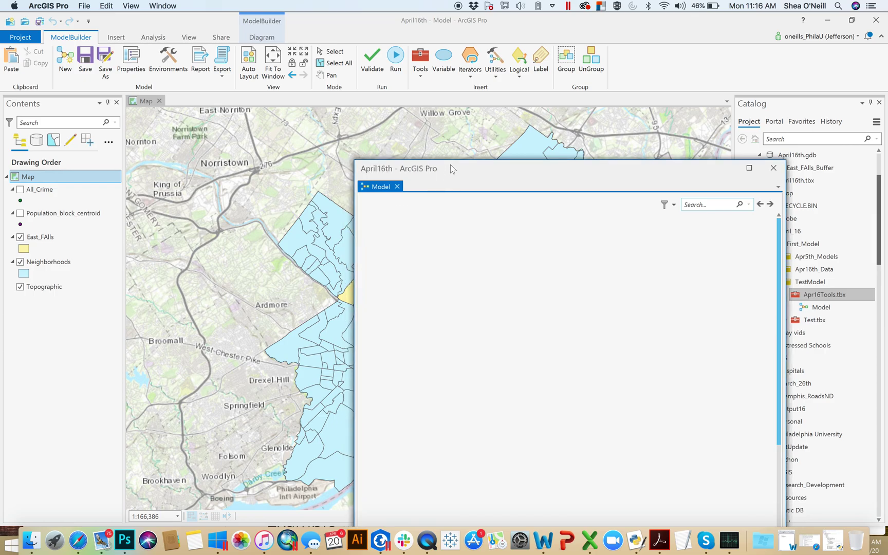
drag(449, 160, 410, 144)
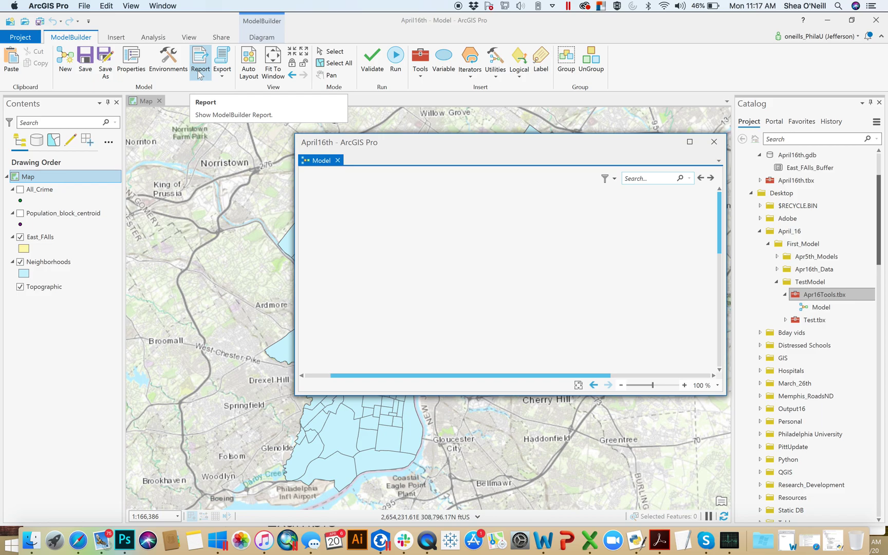
- Drag the floating model window toward the centre of the map
drag(461, 144, 519, 133)
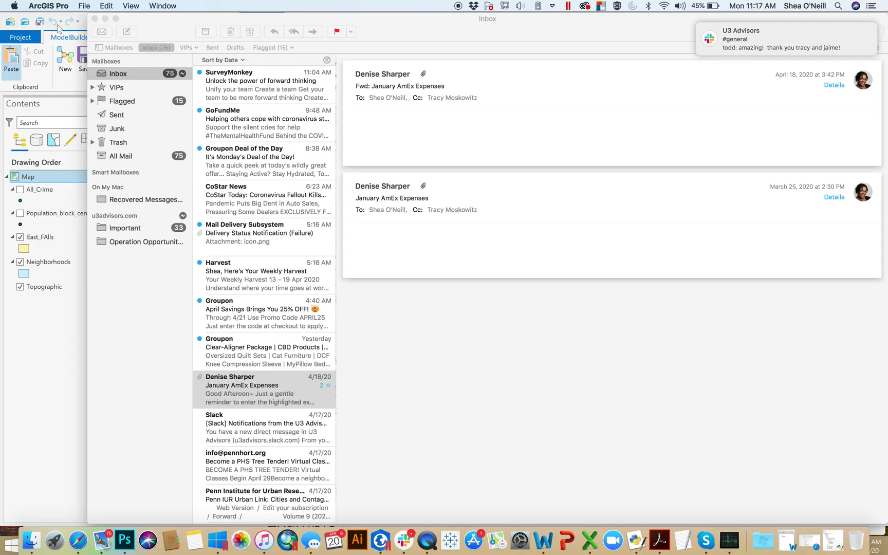
- Close the Mail window and move the model window up and left
click(95, 19)
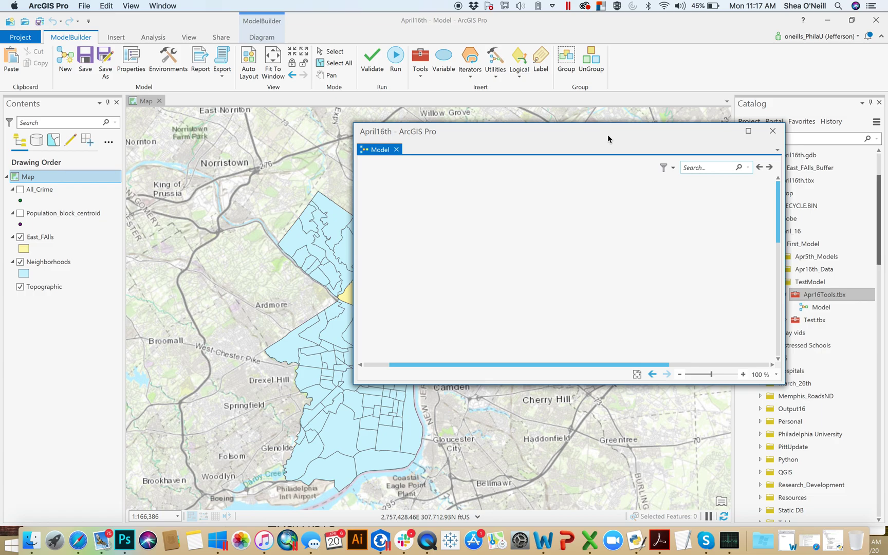
drag(613, 135, 560, 149)
- Select Model under Apr16Tools.tbx in Catalog and shift the model window further left
click(815, 307)
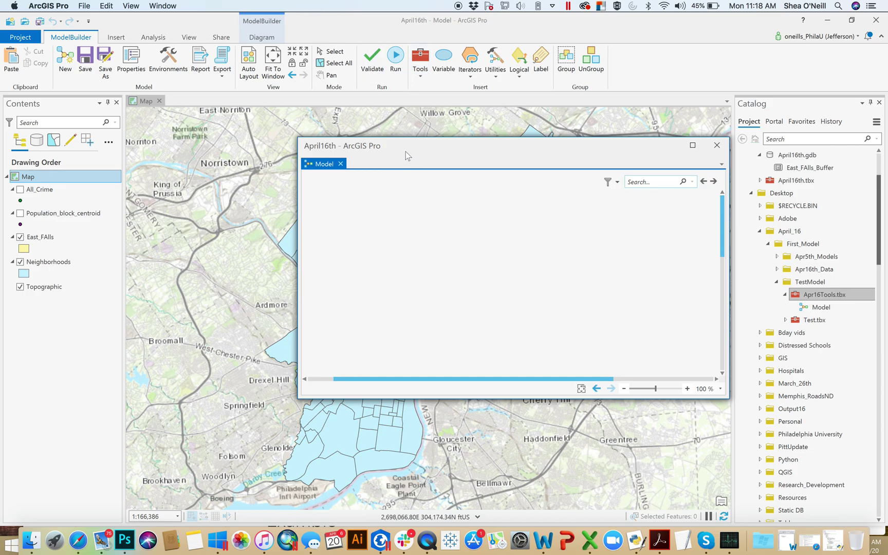
drag(405, 153, 345, 149)
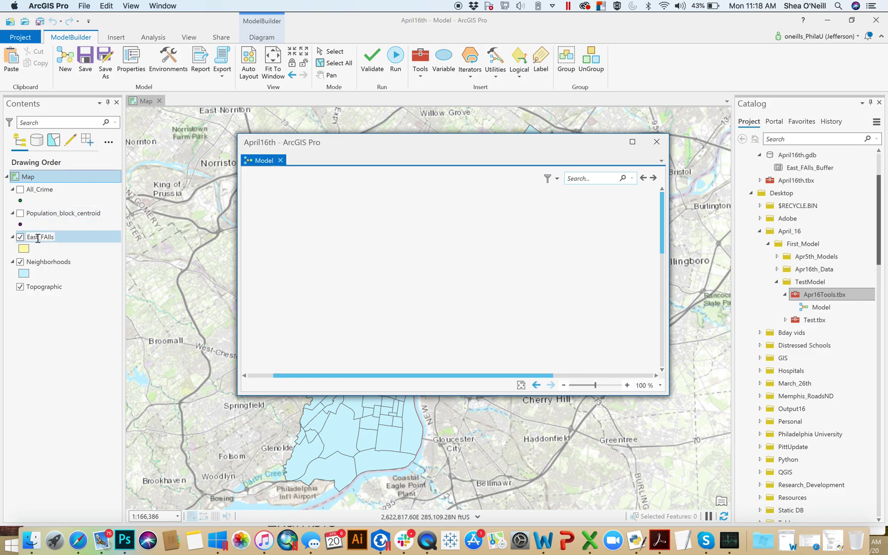
- Drag the East_FAlls layer from Contents onto the model canvas as an input element
click(49, 263)
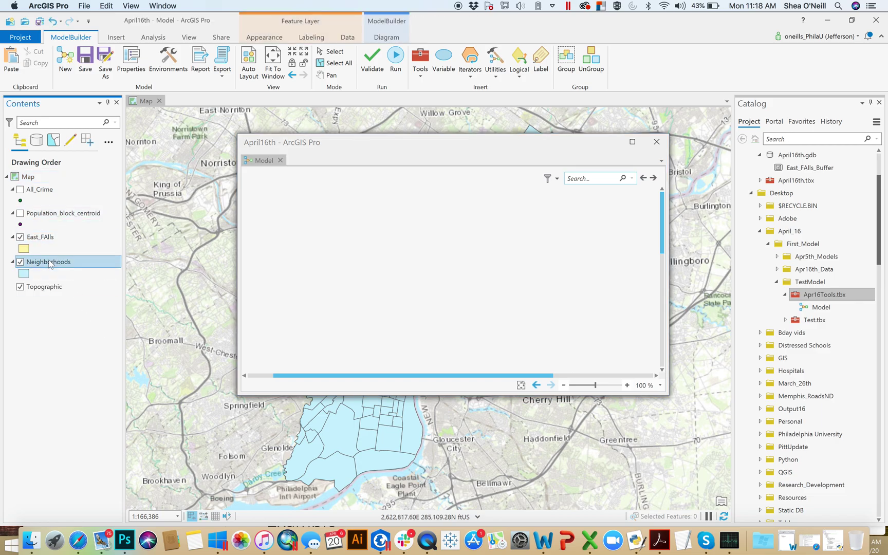
click(37, 238)
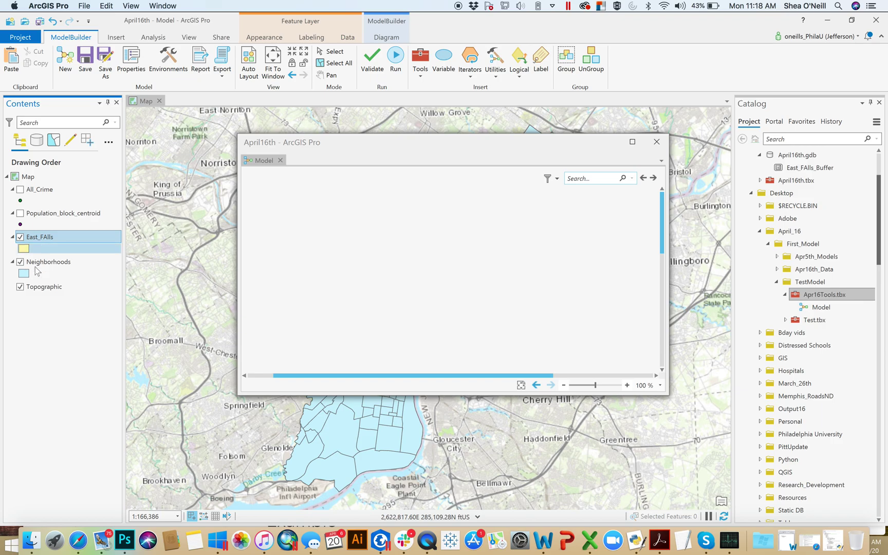
drag(39, 242, 331, 255)
click(411, 308)
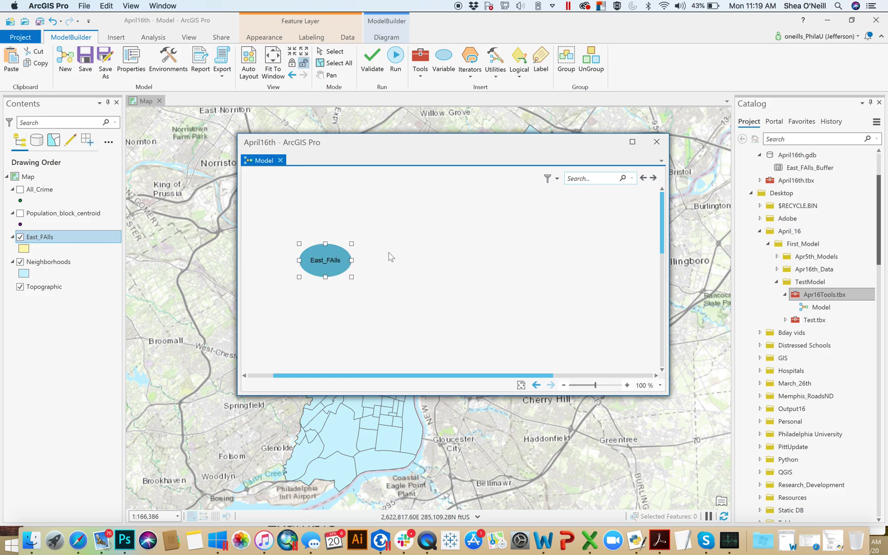
click(325, 254)
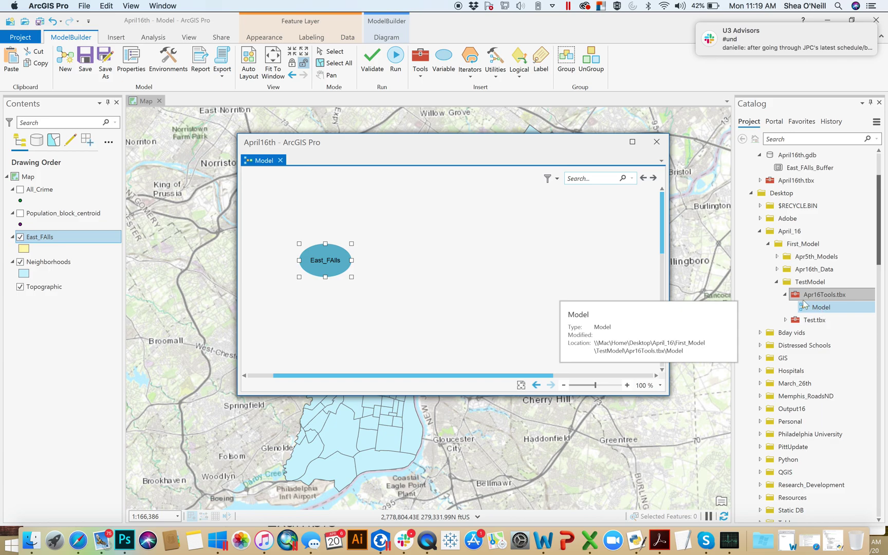
click(129, 67)
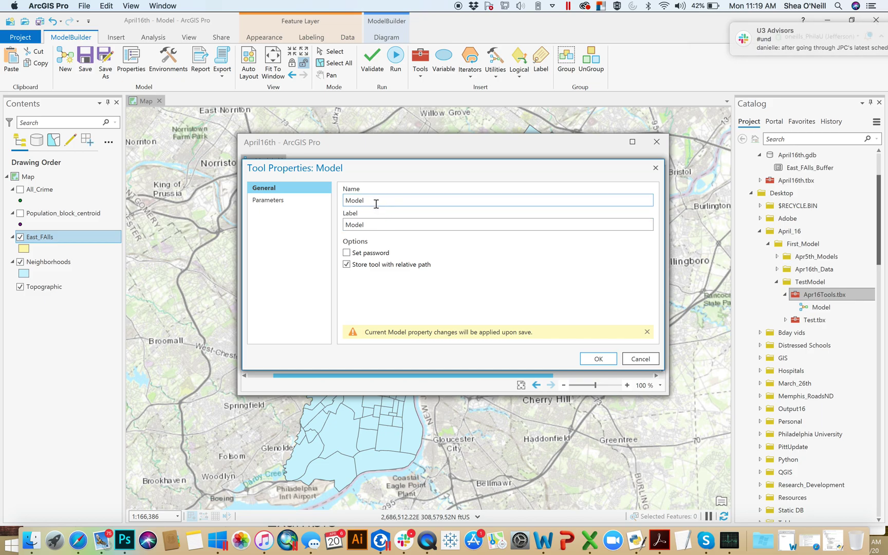
click(380, 226)
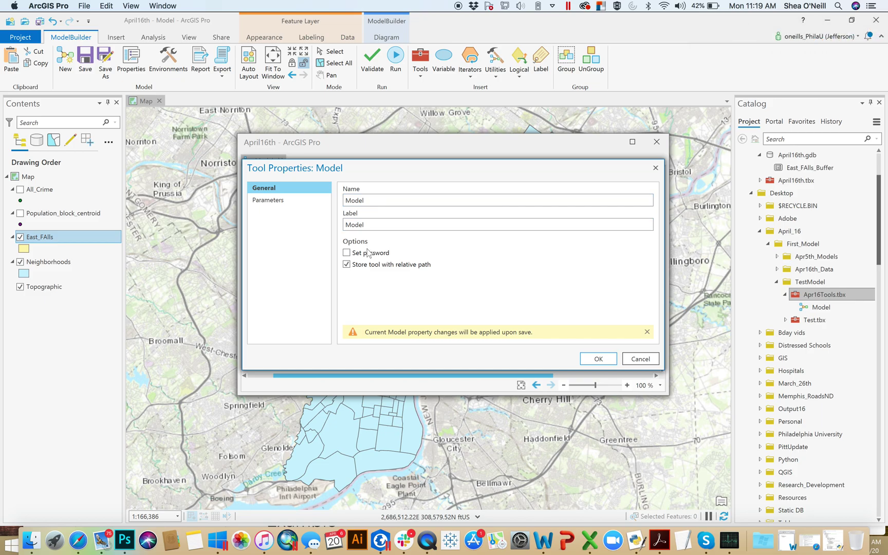
click(287, 205)
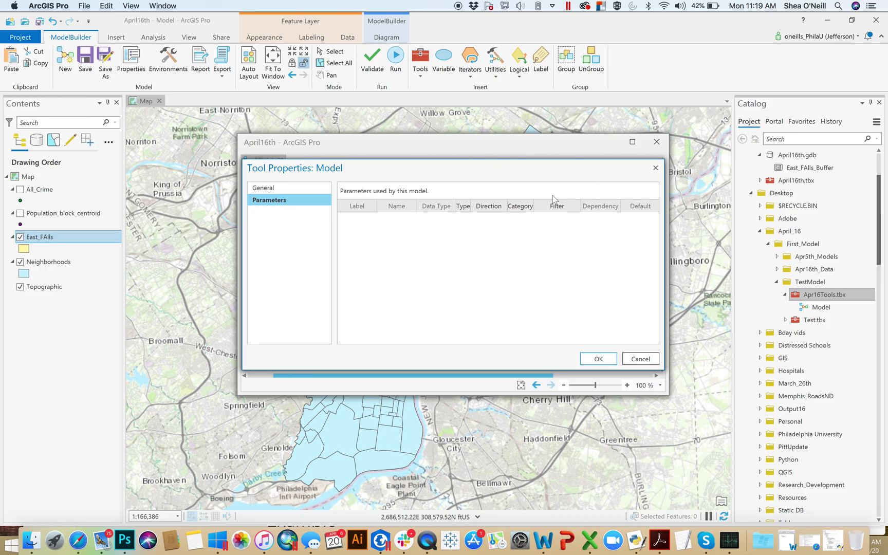
click(655, 169)
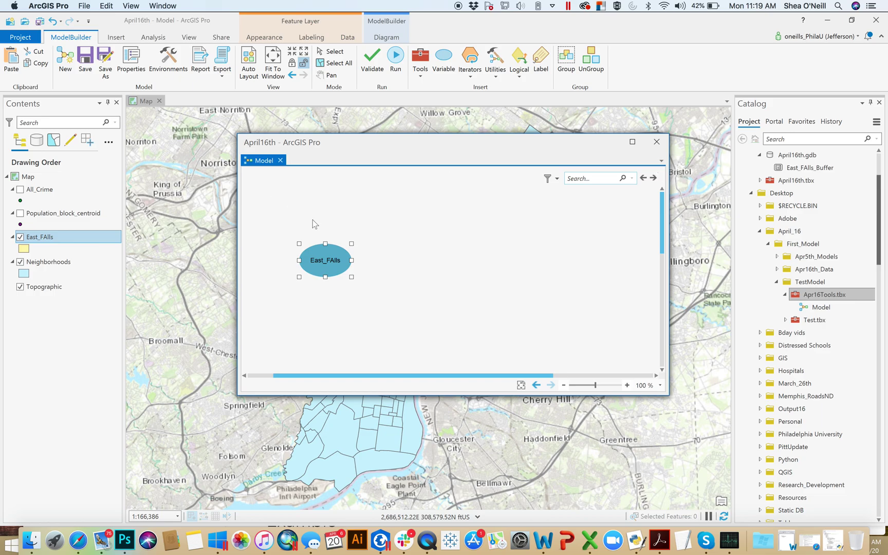
click(167, 60)
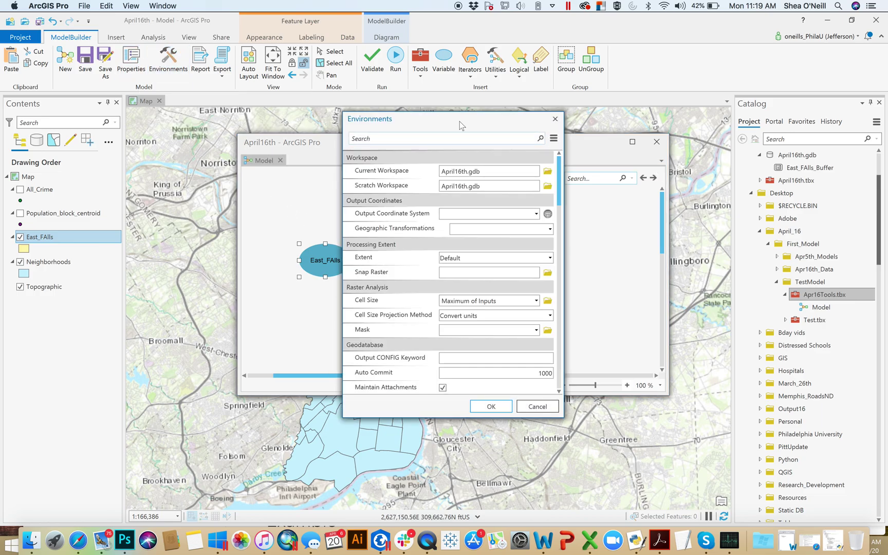
drag(459, 122, 609, 107)
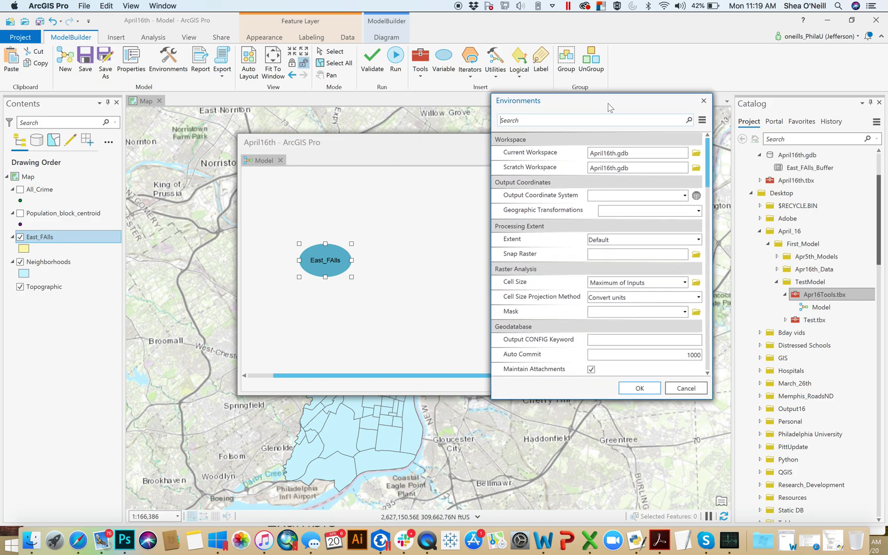
click(704, 101)
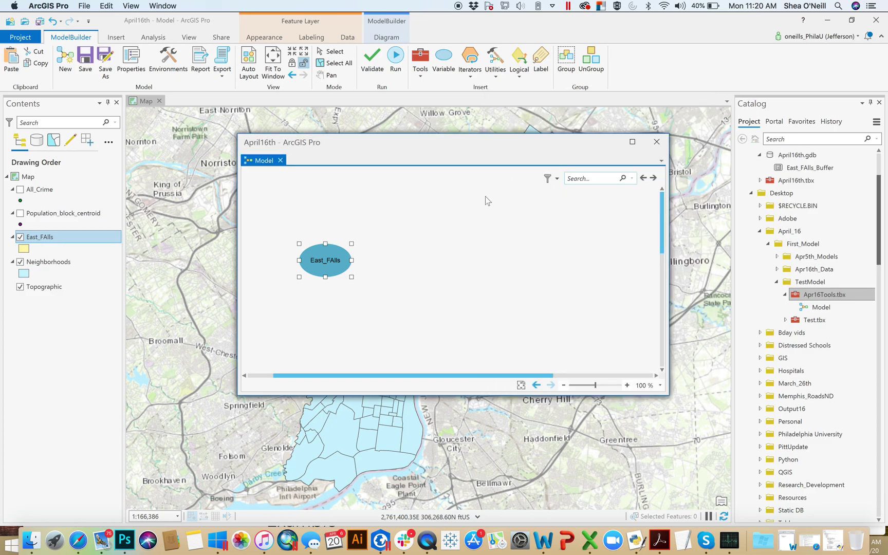
click(399, 235)
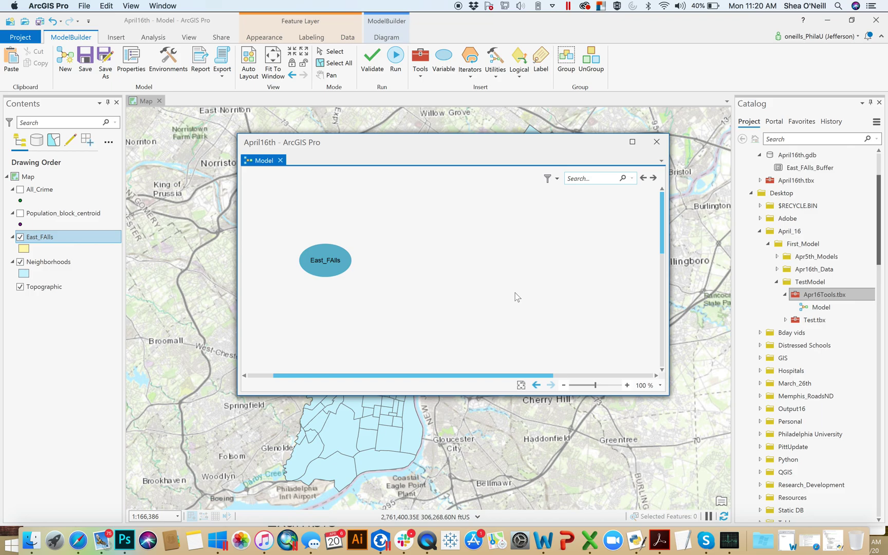
click(222, 77)
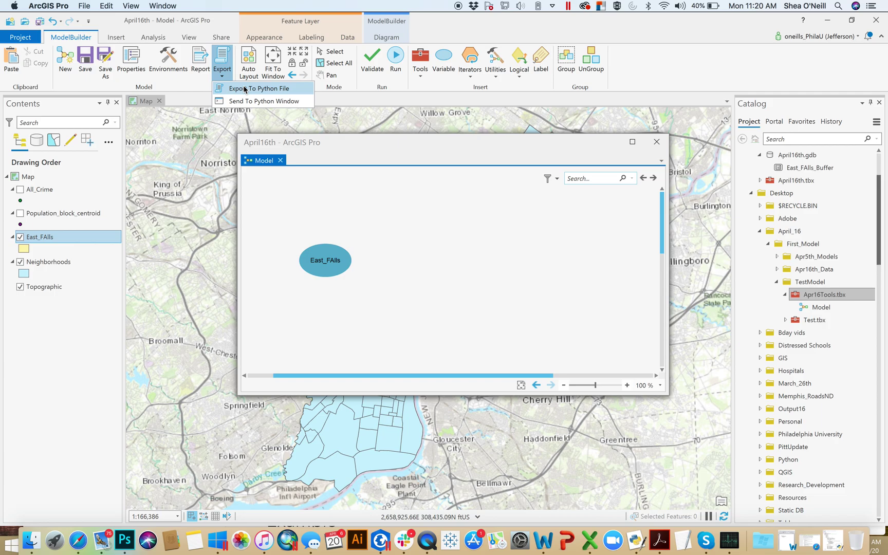
click(402, 211)
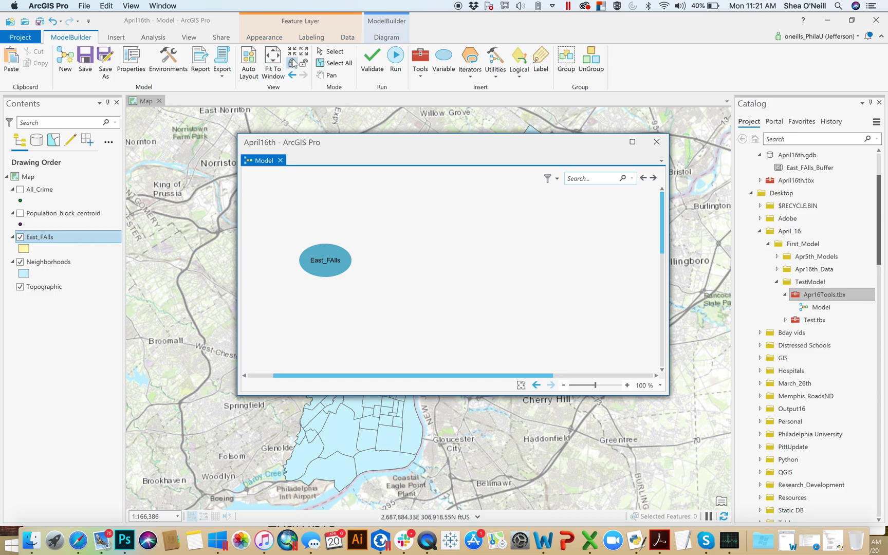
- Fit and zoom the model view, then move the East_FAlls oval up and left
click(303, 53)
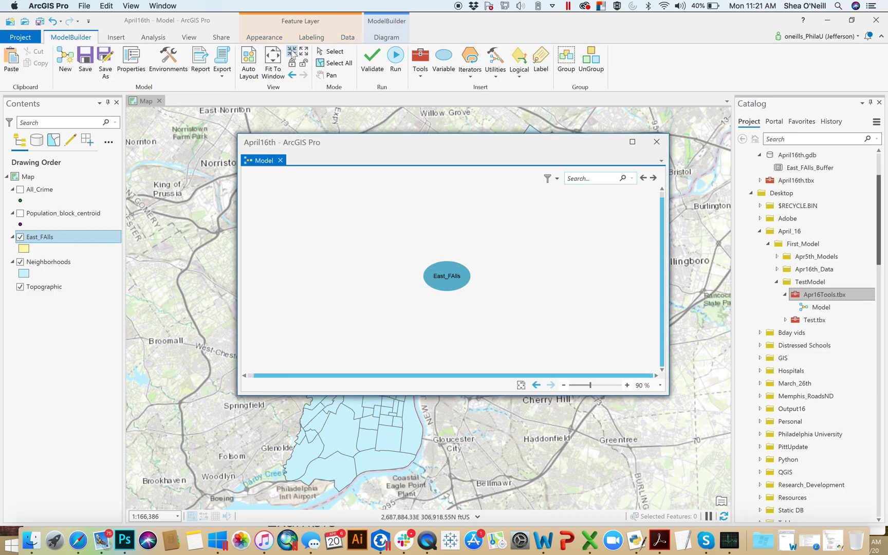
click(304, 53)
click(304, 53)
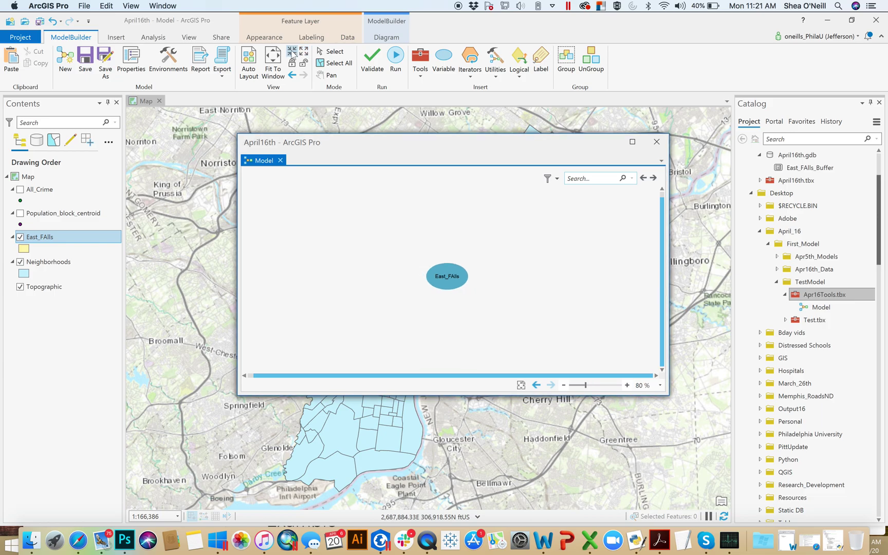
click(292, 52)
click(292, 51)
drag(486, 262, 415, 212)
click(372, 228)
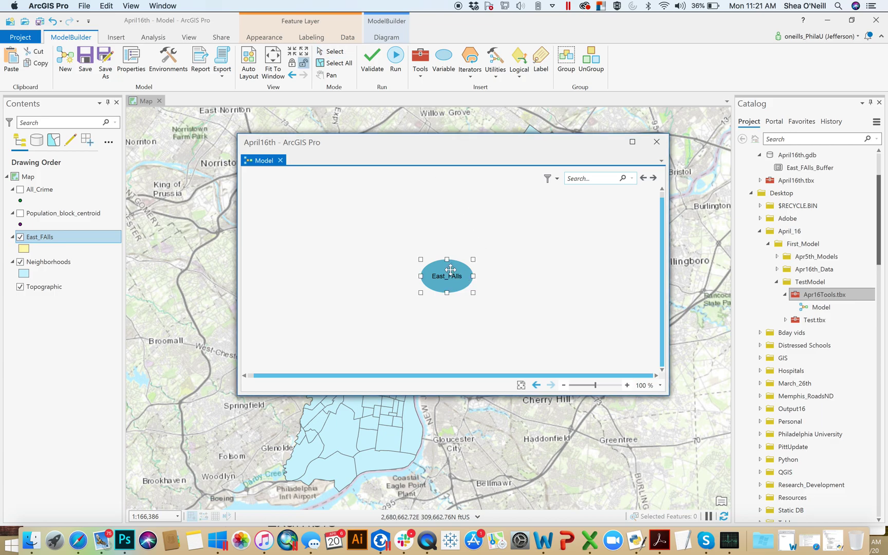
drag(438, 267, 349, 248)
click(442, 245)
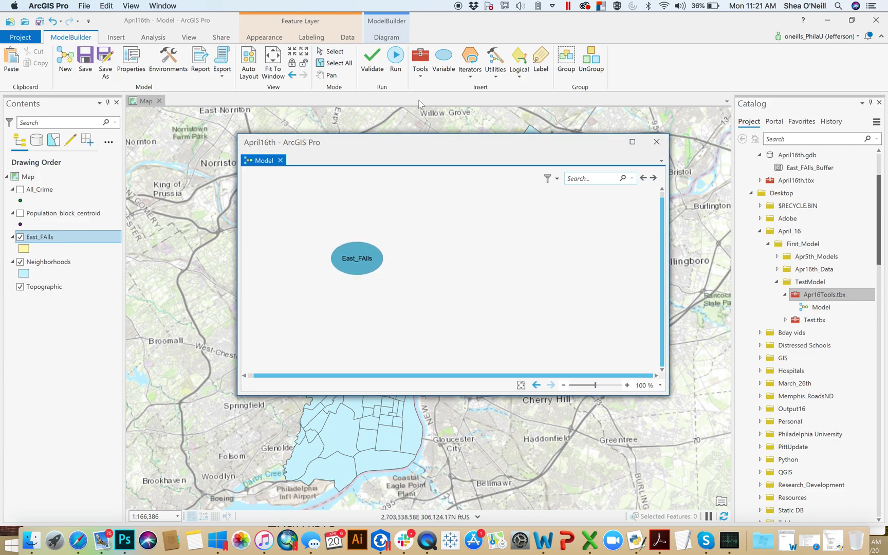
- Run the model and bring up the searchable geoprocessing tools list
click(392, 69)
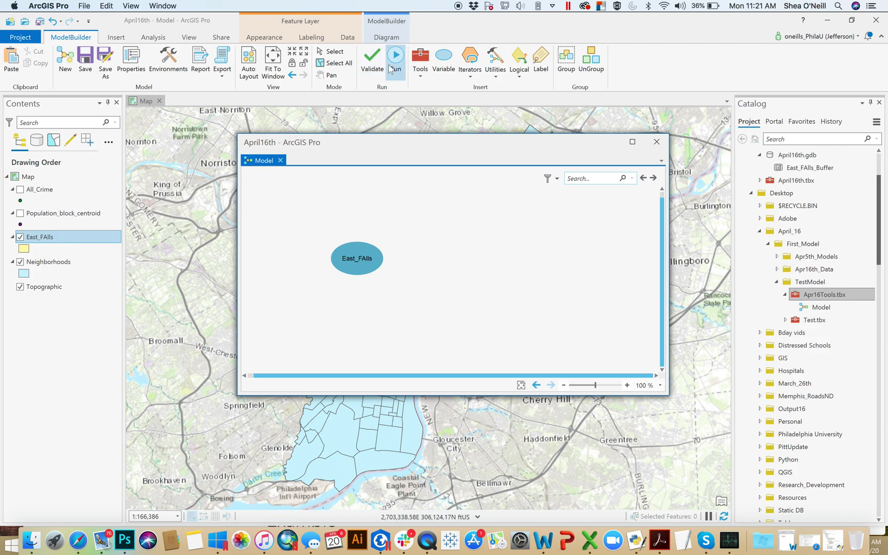
click(390, 70)
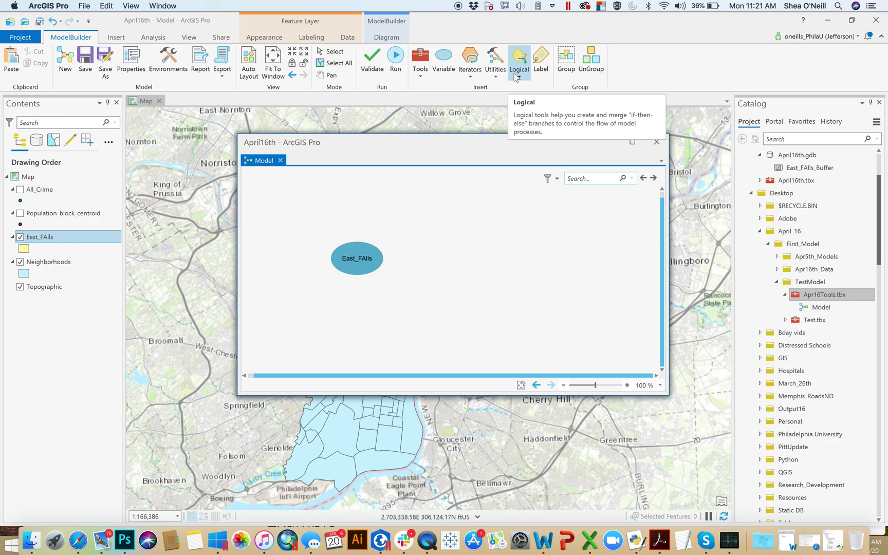
click(420, 78)
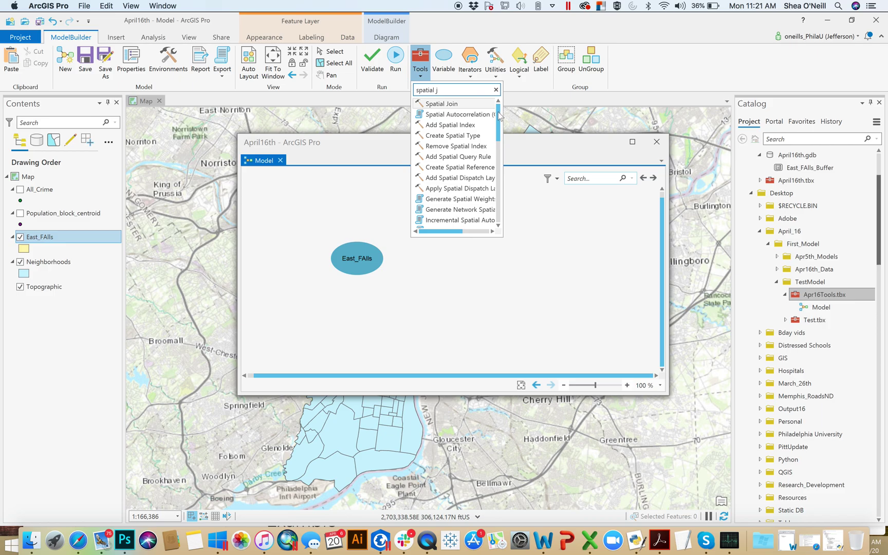
- Browse tool matches for 'spatial j', 'add fi', 'calcul' and 'selec', then clear the search
mouse_move(498, 116)
mouse_down()
mouse_move(502, 191)
mouse_move(509, 120)
mouse_up()
drag(441, 90, 407, 97)
text(add fi)
drag(441, 90, 401, 92)
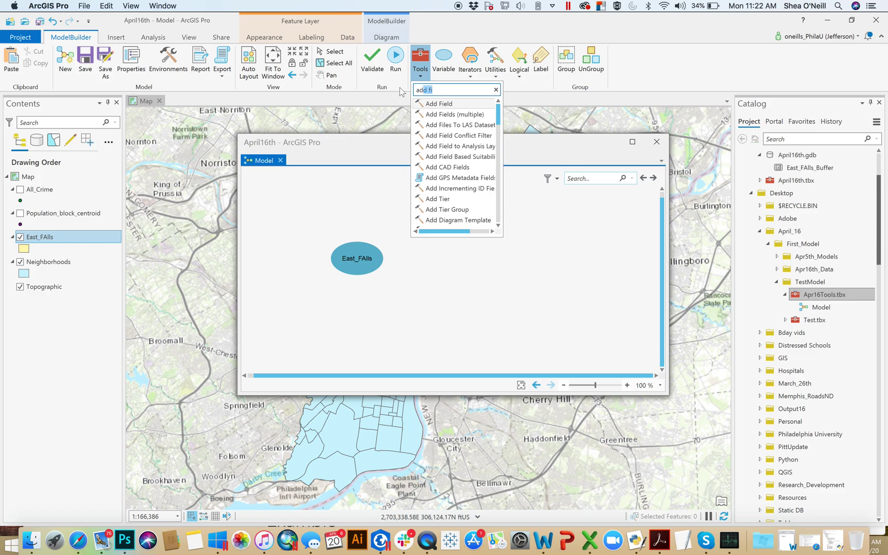
text(calcul)
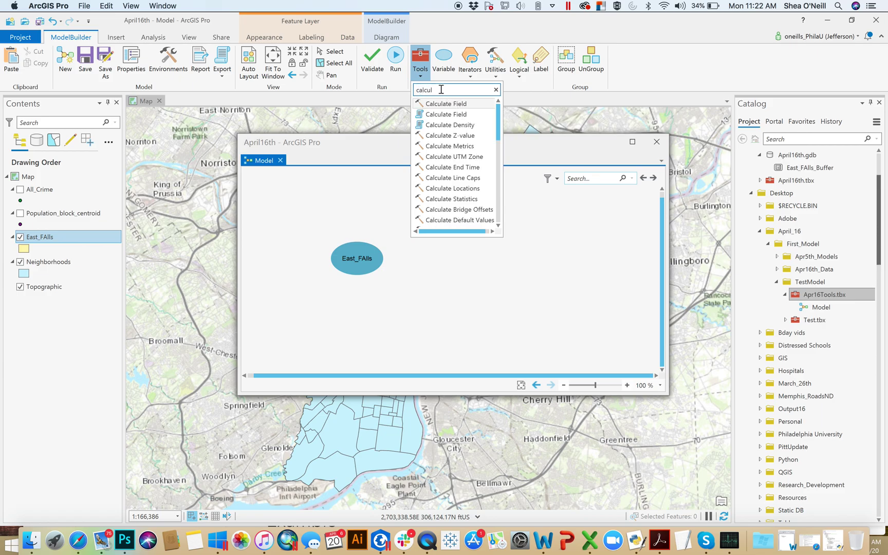
drag(441, 90, 397, 90)
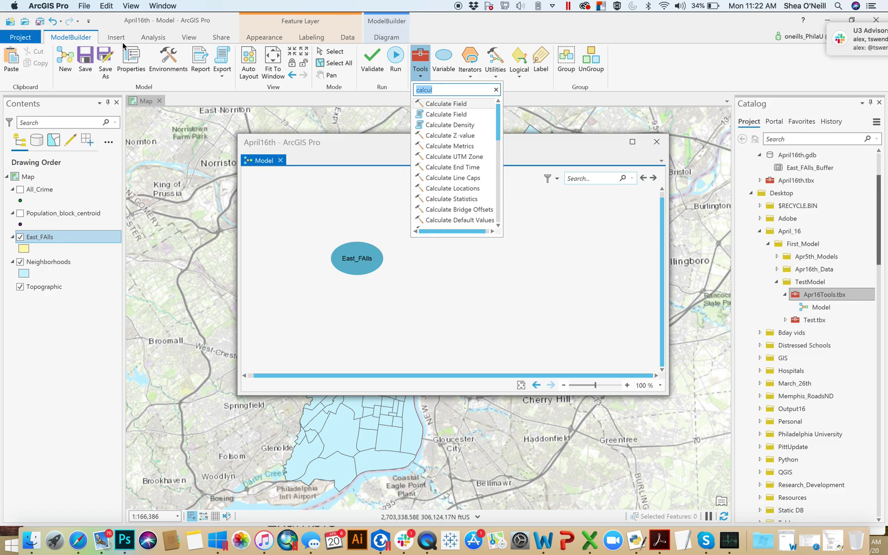
text(selec)
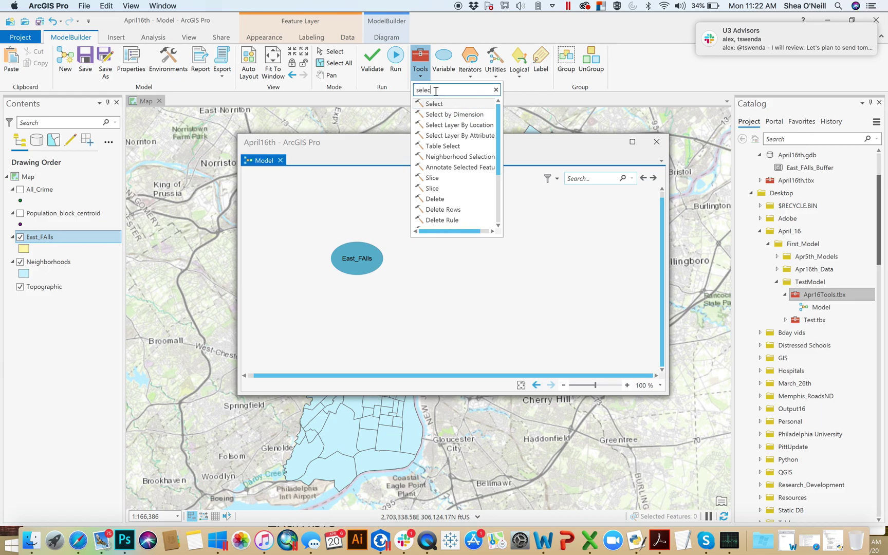
key(Escape)
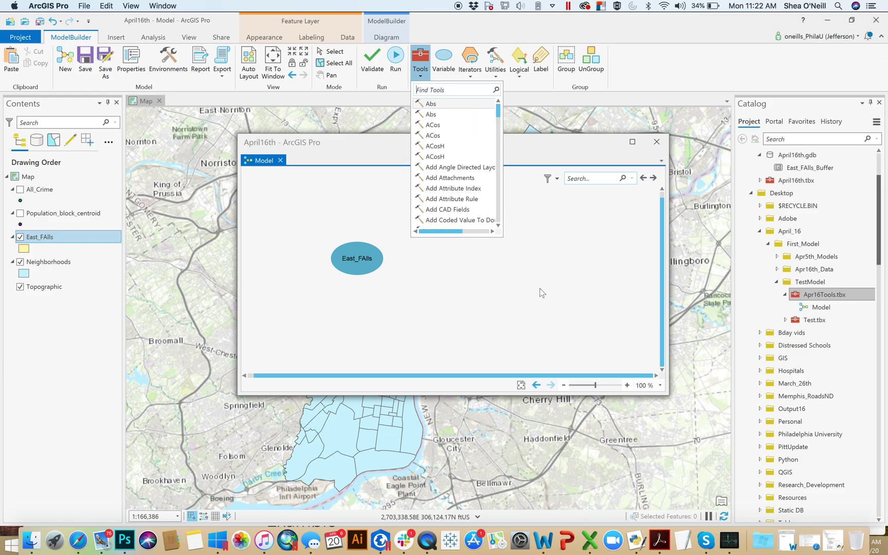
- Close the tools list and select the East_FAlls oval on the canvas
click(517, 298)
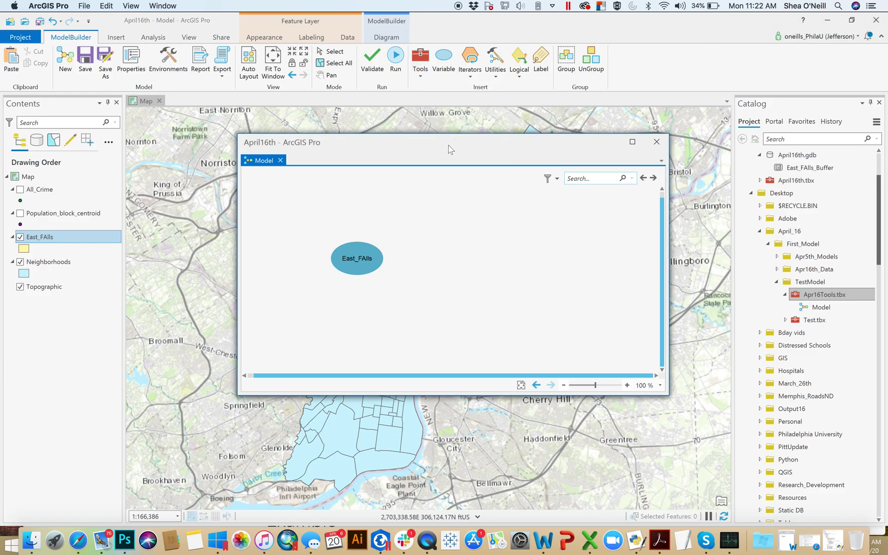
click(356, 255)
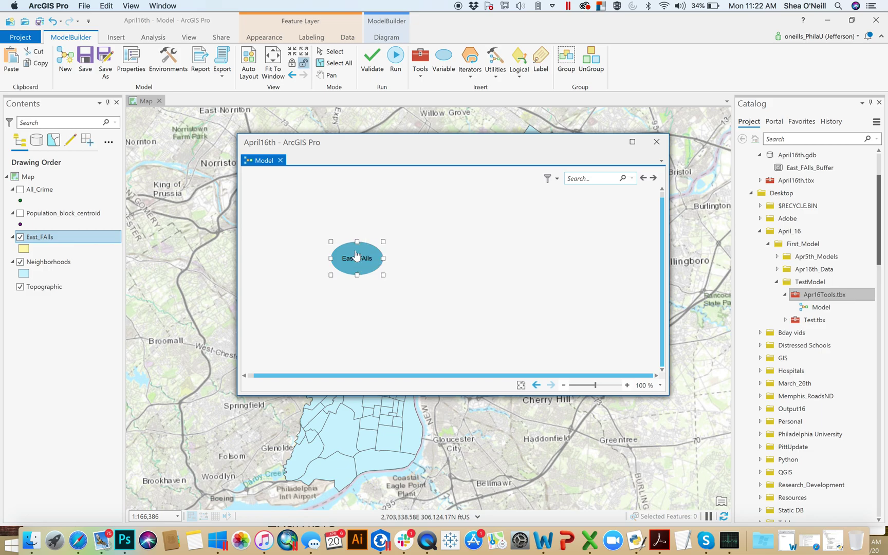